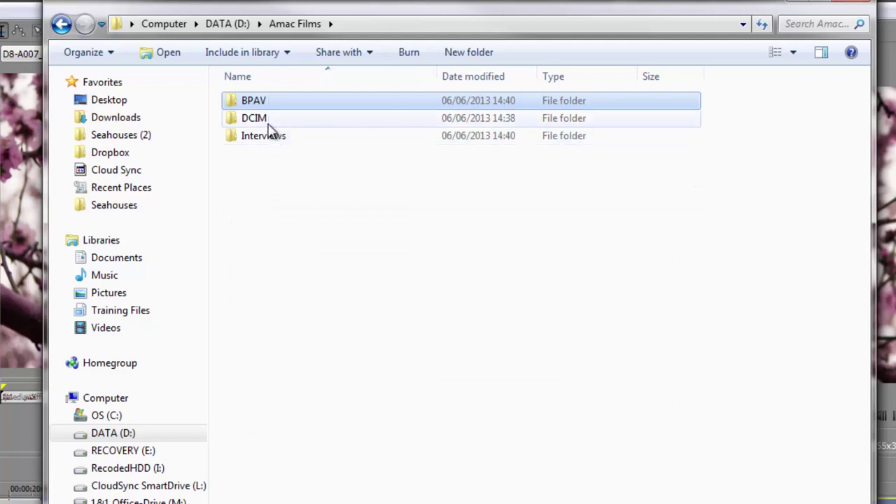
- In Windows Explorer, check DCIM, then go from Amac Films into BPAV > CLPR > Cycl0001_01
double_click(268, 124)
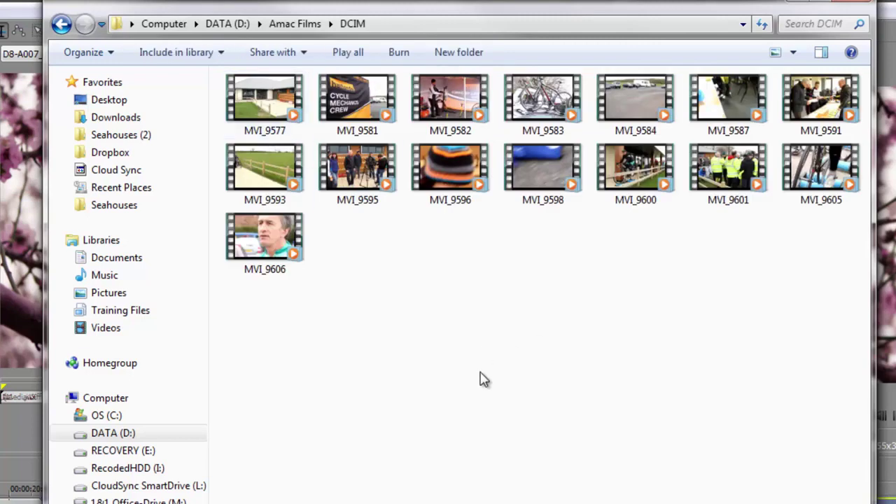
left_click(291, 23)
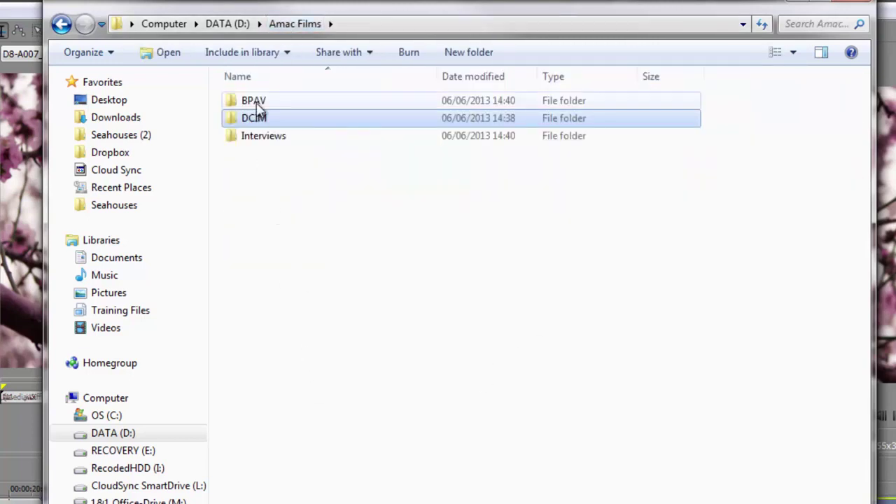
double_click(257, 104)
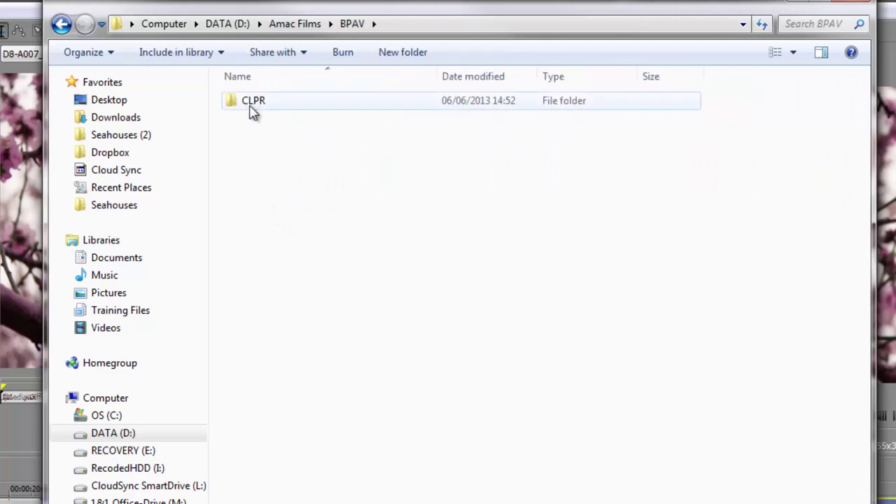
left_click(252, 112)
double_click(252, 112)
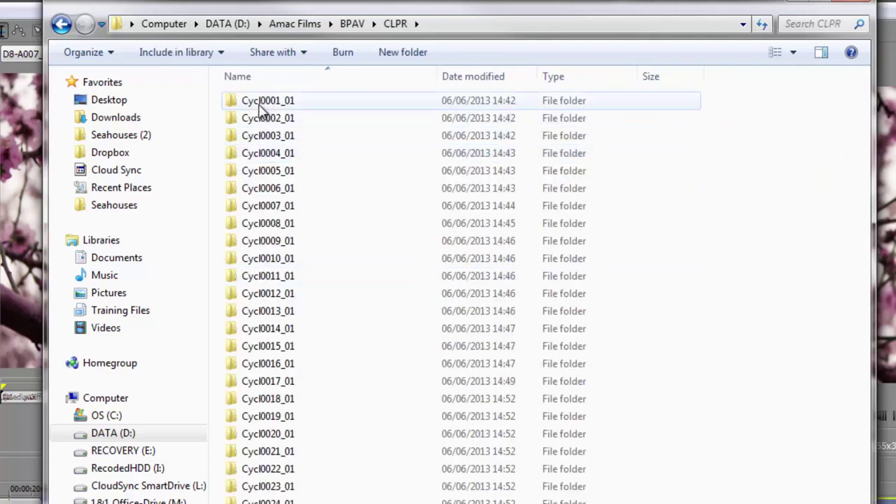
double_click(264, 100)
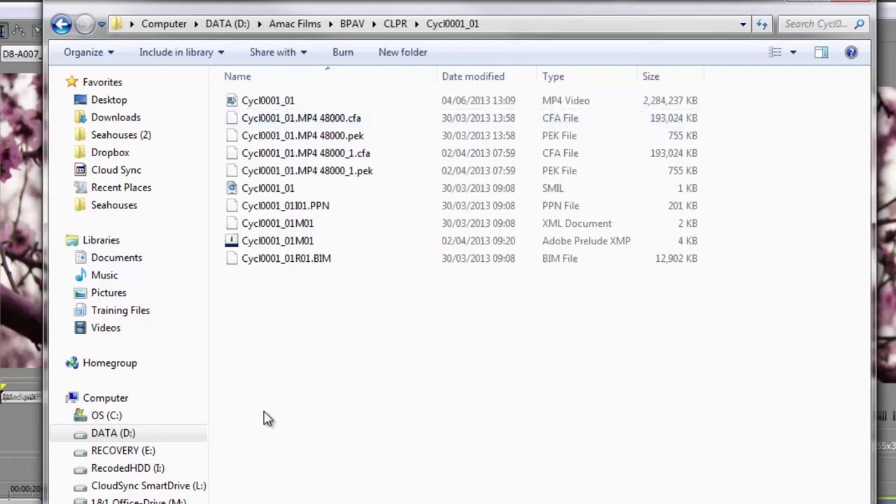
- Close Windows Explorer and show the Amac Films folder in Vegas's Explorer tab
left_click(851, 6)
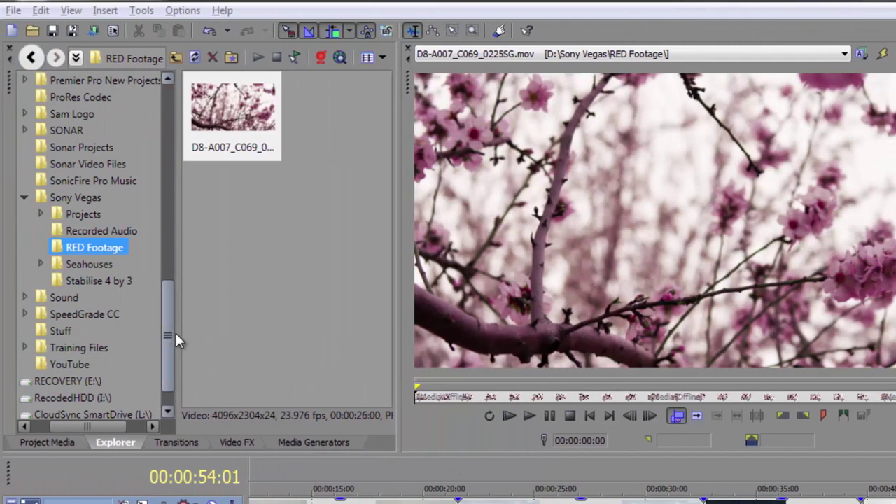
scroll(171, 328, "up", 6)
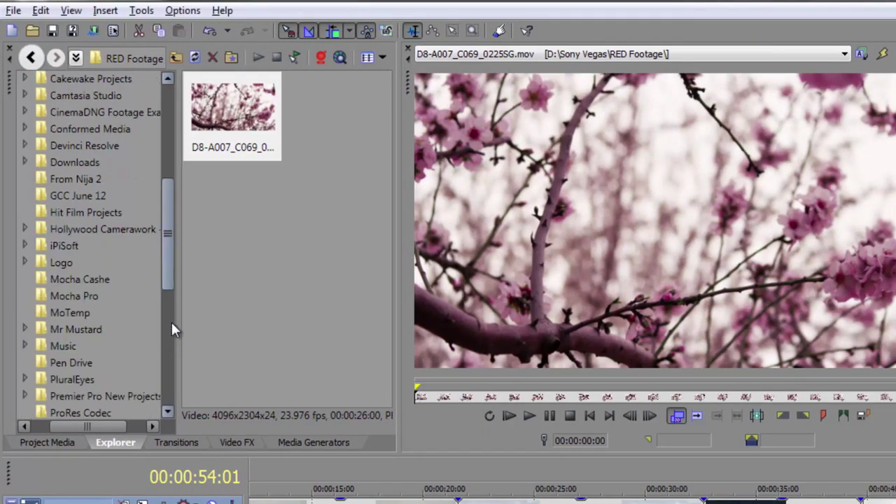
left_click_drag(167, 220, 166, 141)
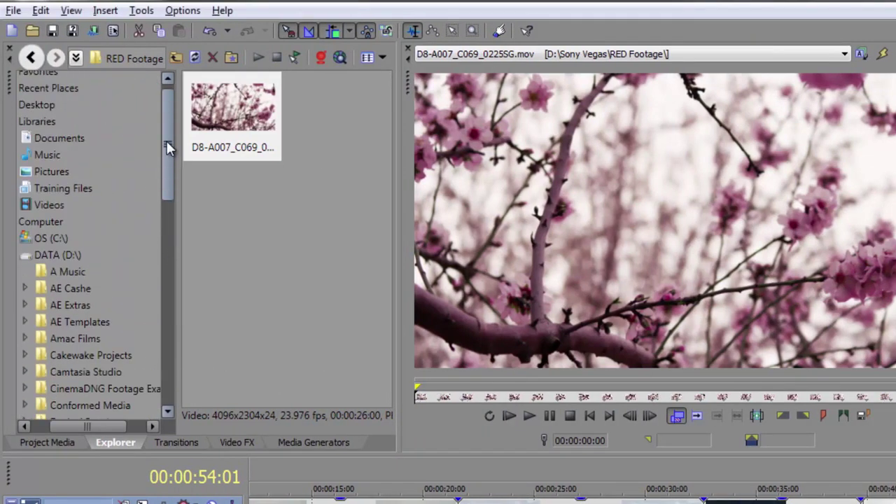
left_click(74, 339)
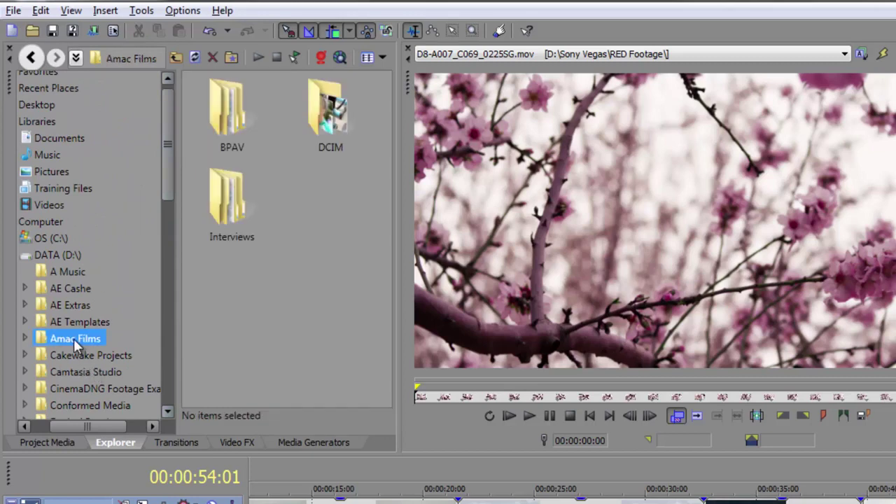
- Open BPAV > CLPR > Cycl0001_01 to list Cycl0001_01.MP4
double_click(224, 102)
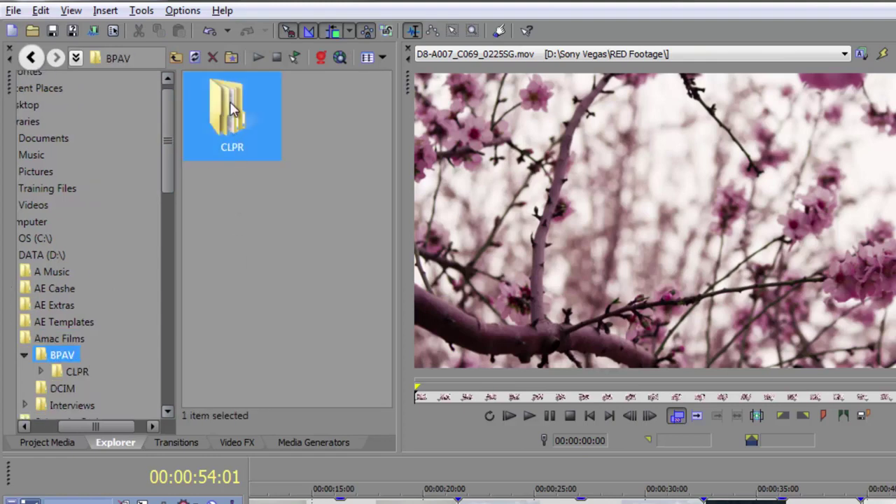
double_click(231, 108)
left_click(234, 120)
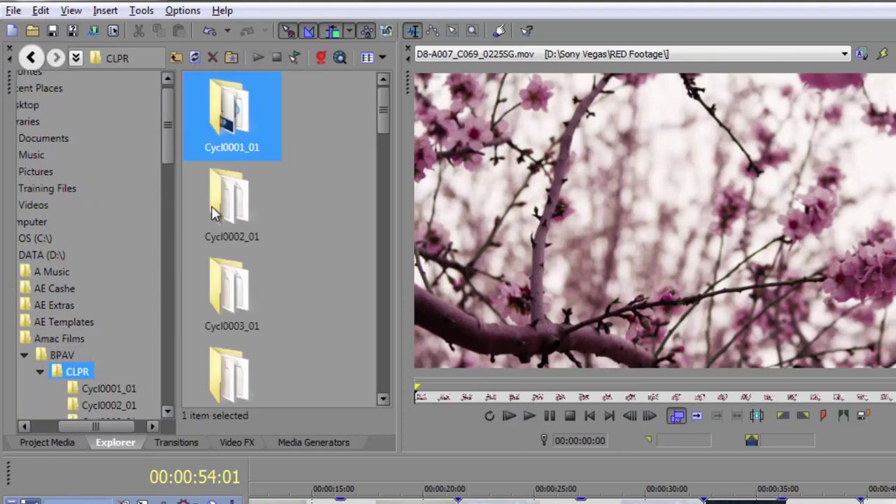
double_click(231, 143)
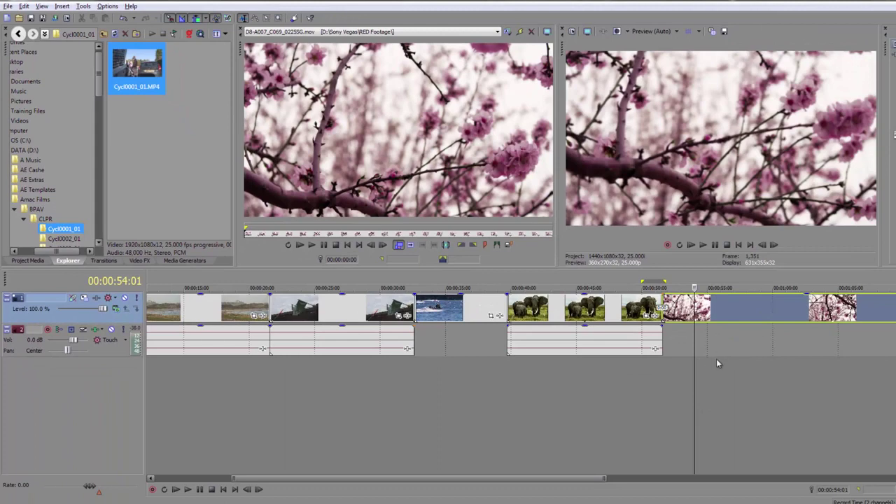
left_click(703, 383)
scroll(544, 388, "up", 6)
scroll(545, 391, "up", 4)
scroll(544, 388, "down", 8)
scroll(639, 383, "up", 8)
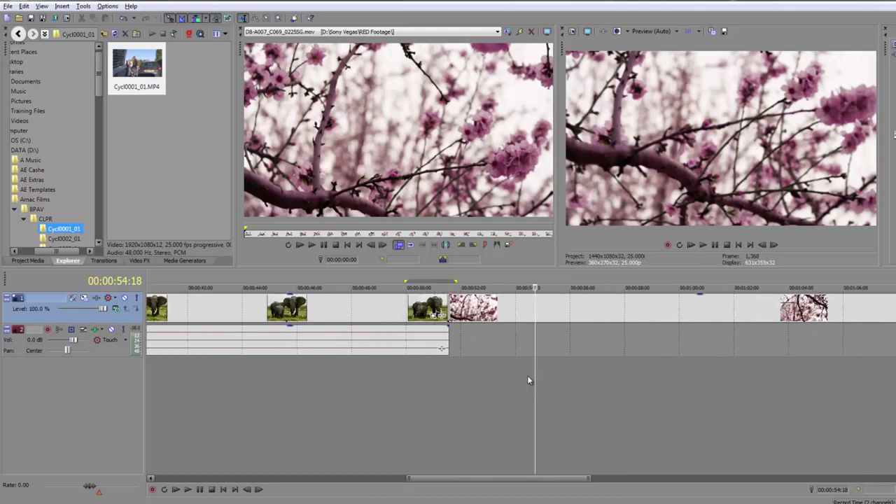
scroll(526, 376, "down", 2)
key("space")
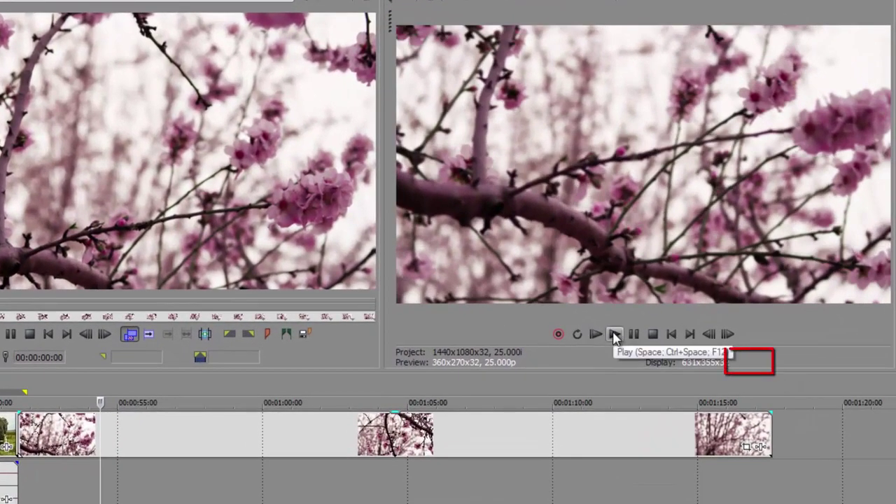
left_click(614, 335)
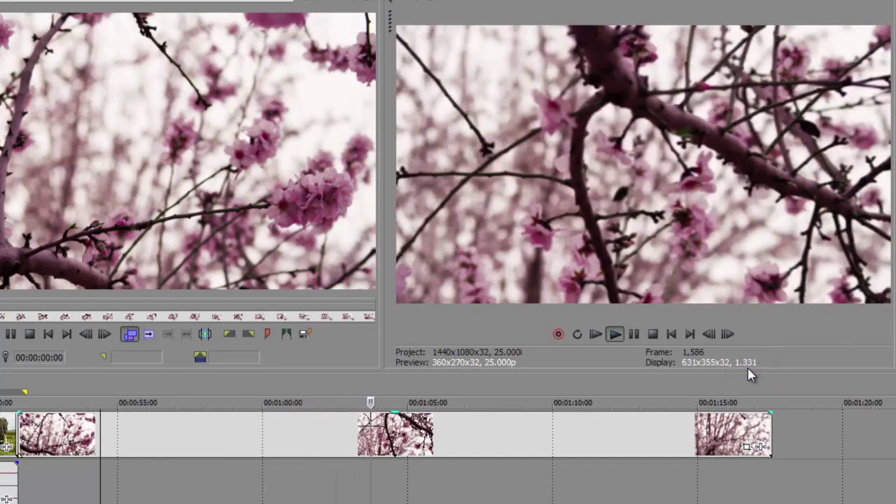
key("space")
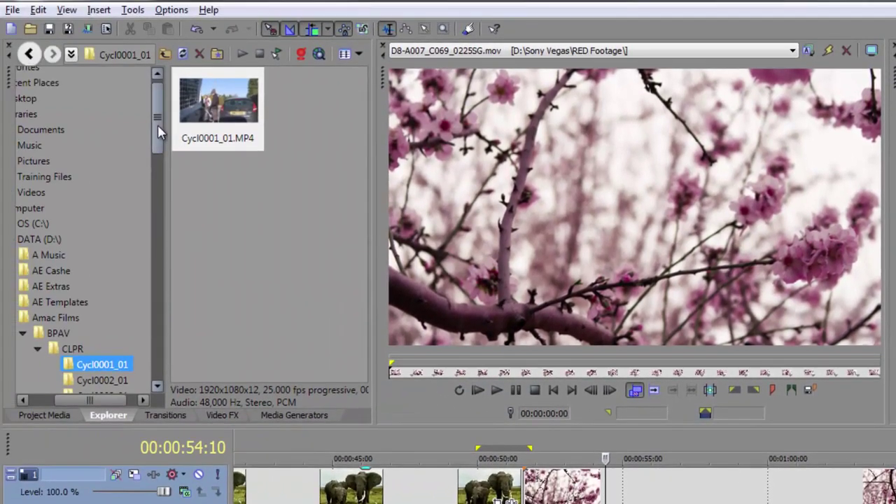
- Go to the Sony Vegas RED Footage folder and pick the 4K clip D8-A007_C069_0225SG.mov
left_click_drag(157, 124, 150, 342)
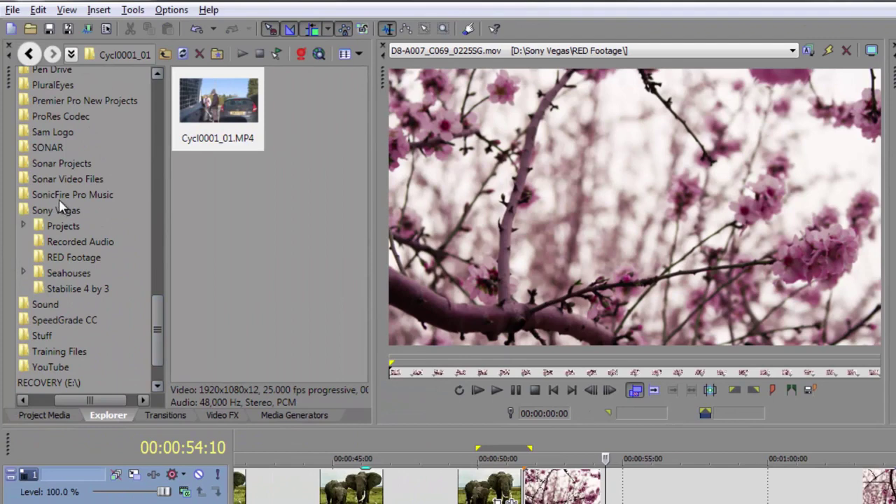
left_click(56, 246)
left_click(60, 257)
left_click(208, 124)
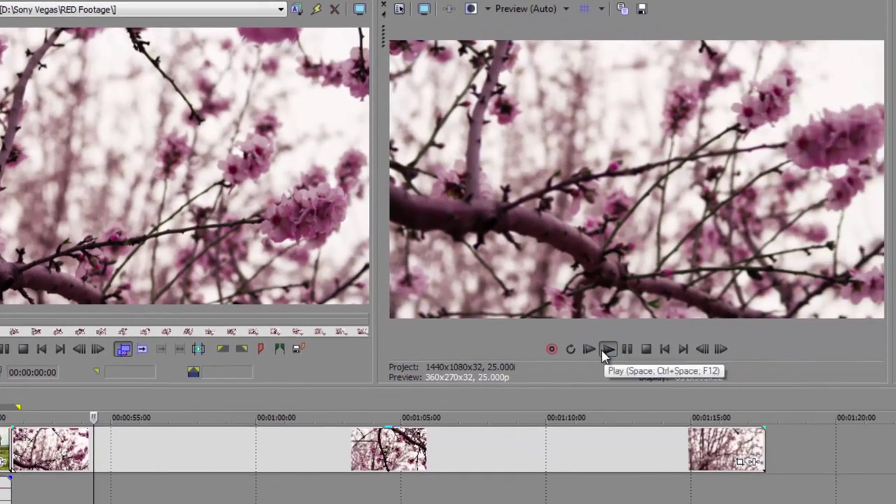
left_click(606, 352)
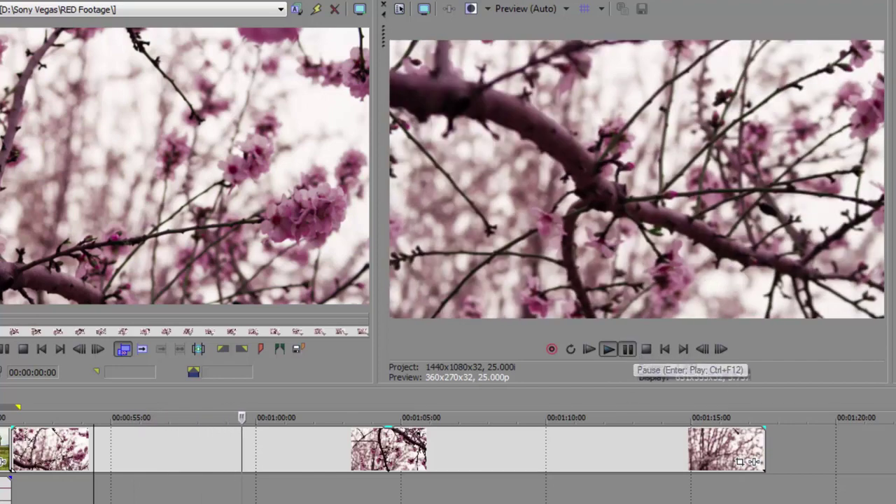
left_click(627, 349)
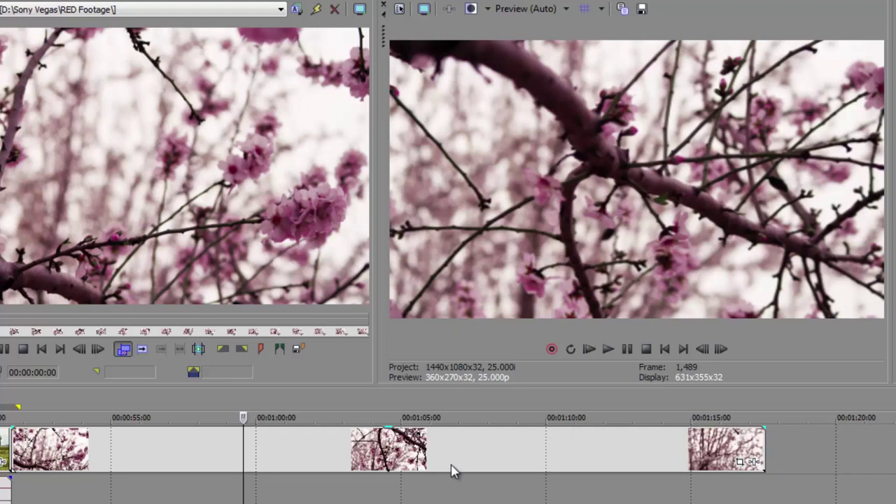
left_click(566, 9)
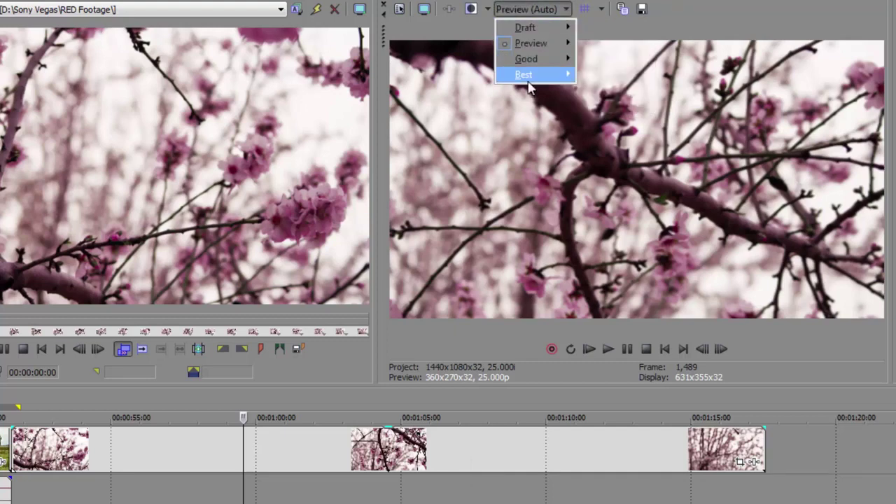
mouse_move(528, 86)
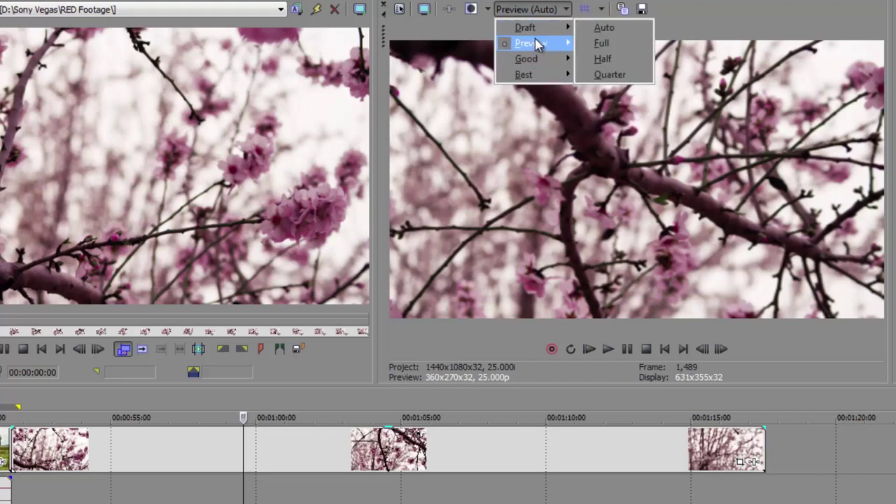
mouse_move(537, 45)
left_click(602, 43)
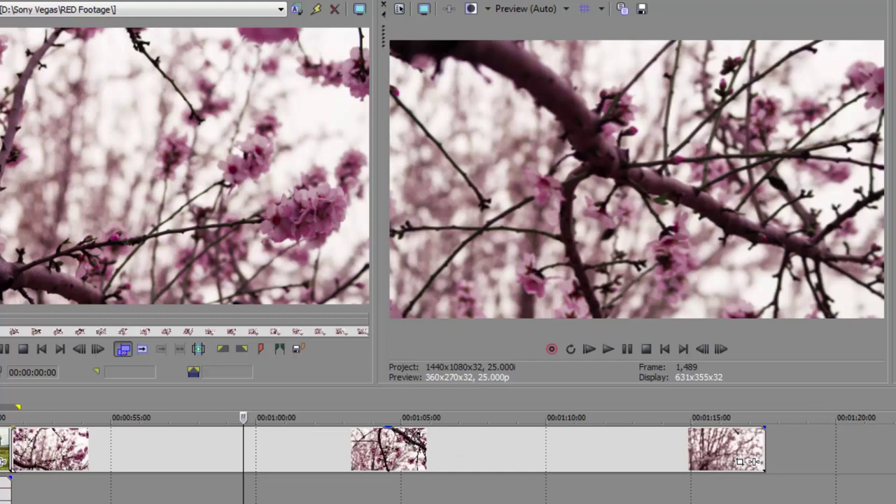
- Find the timeline's RED clip in Project Media and bring up its media-file options
right_click(186, 459)
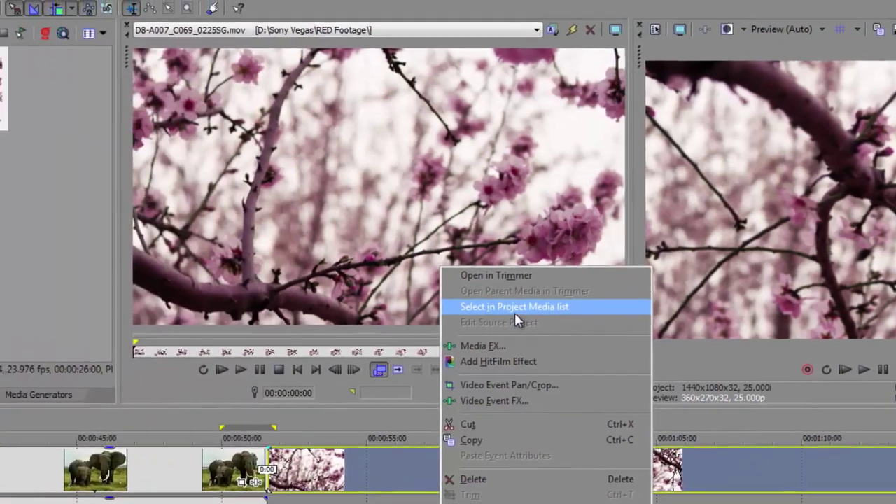
left_click(259, 287)
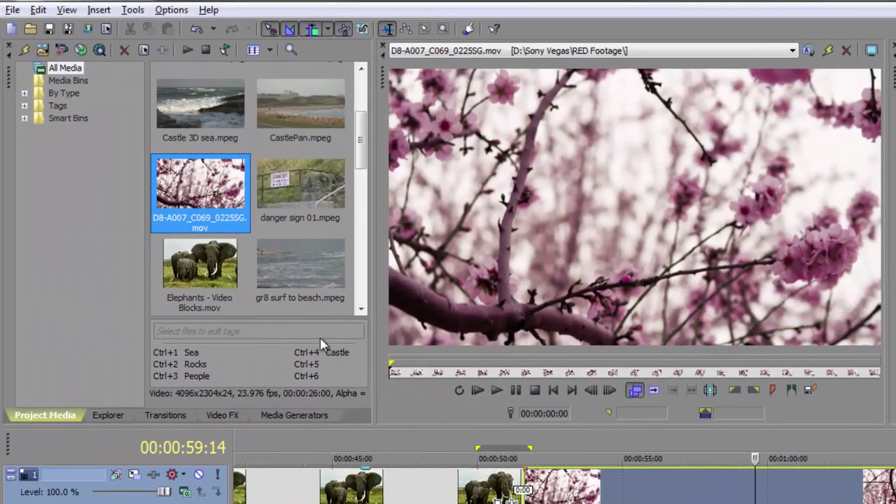
right_click(192, 194)
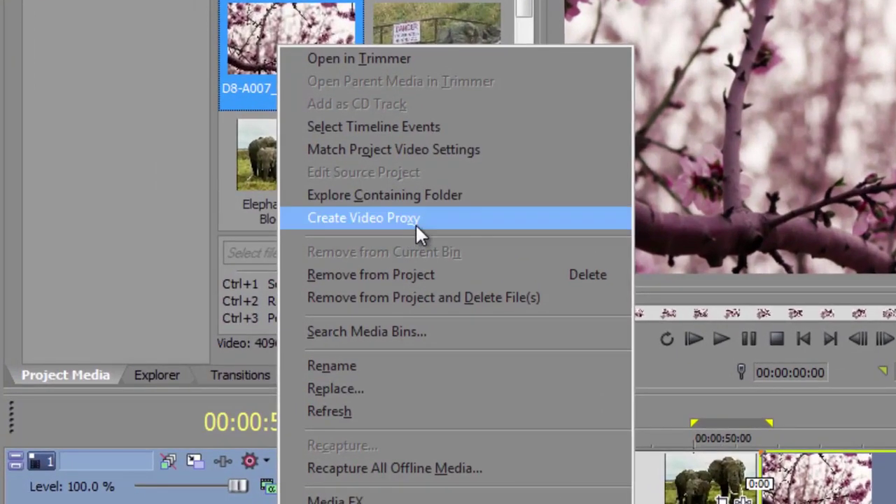
- Create a video proxy for D8-A007_C069_0225SG.mov and acknowledge the proxy notice
left_click(502, 218)
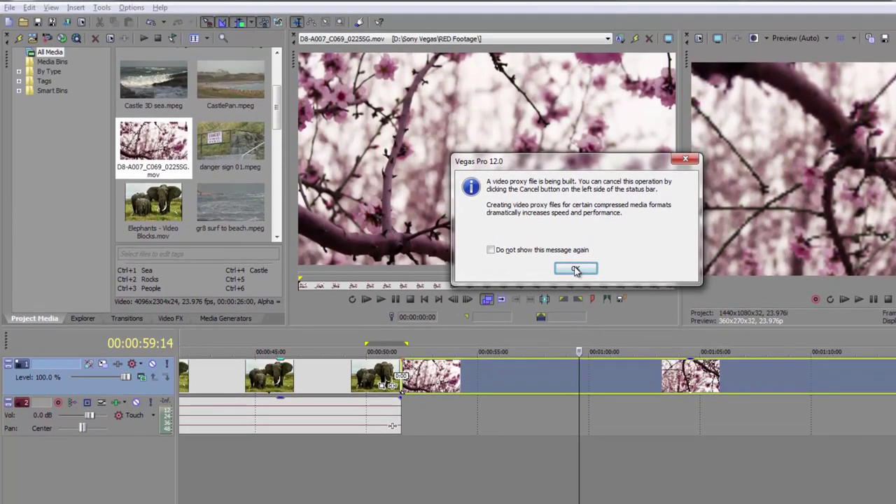
left_click(575, 249)
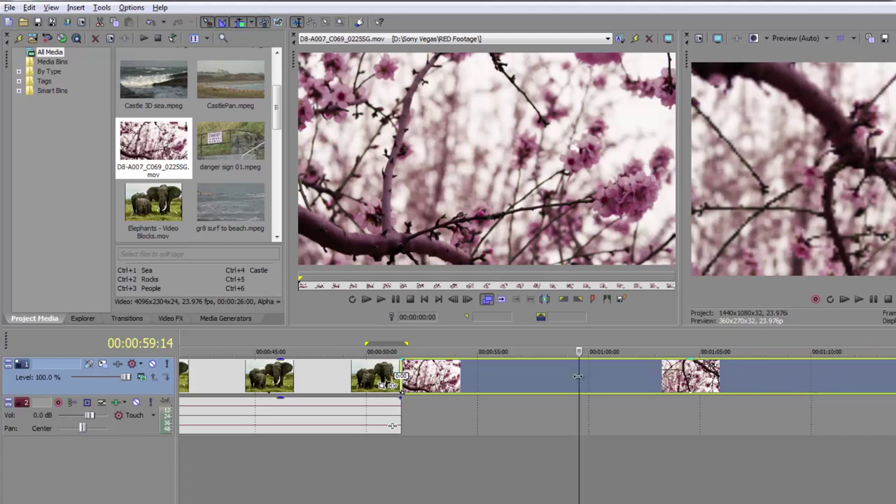
left_click_drag(578, 375, 400, 397)
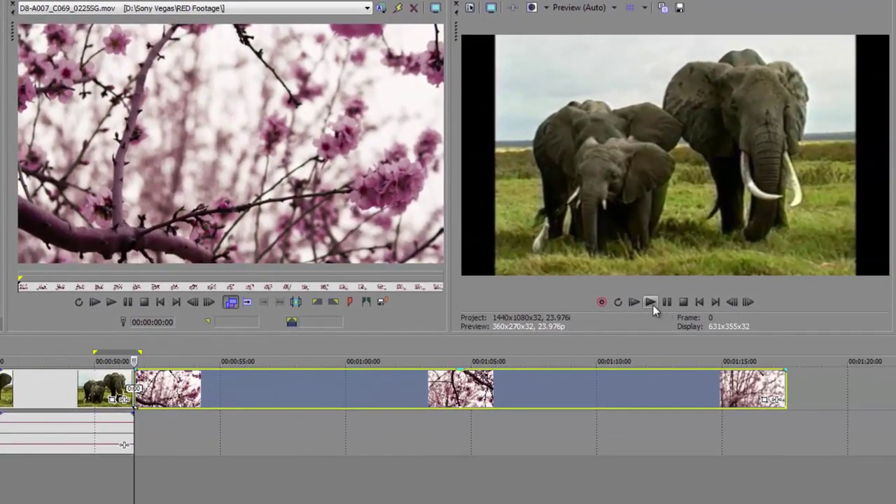
left_click(757, 304)
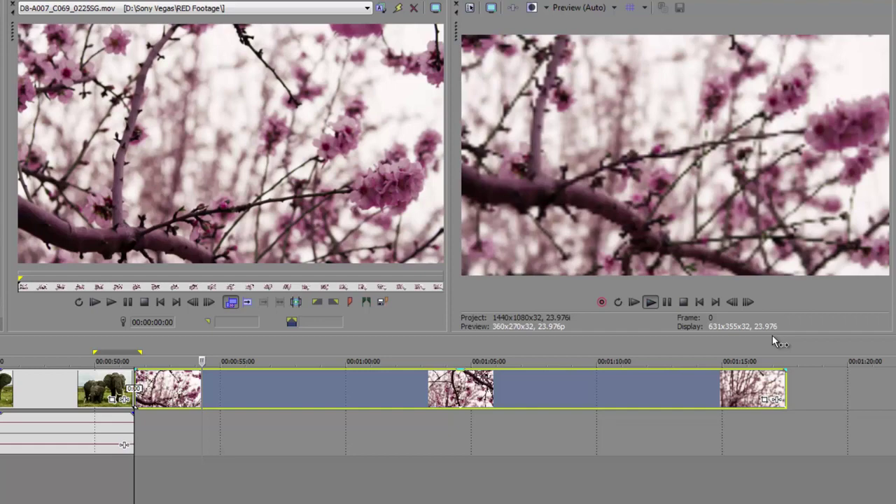
left_click(683, 301)
left_click(328, 396)
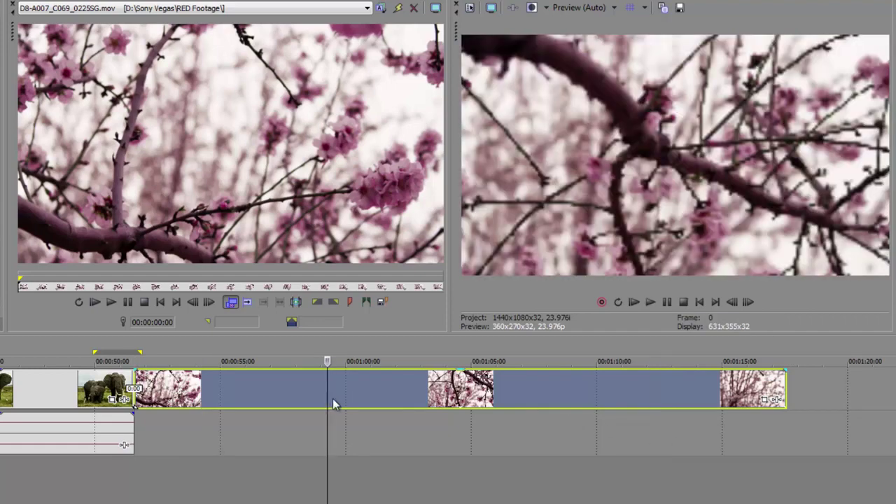
left_click(608, 8)
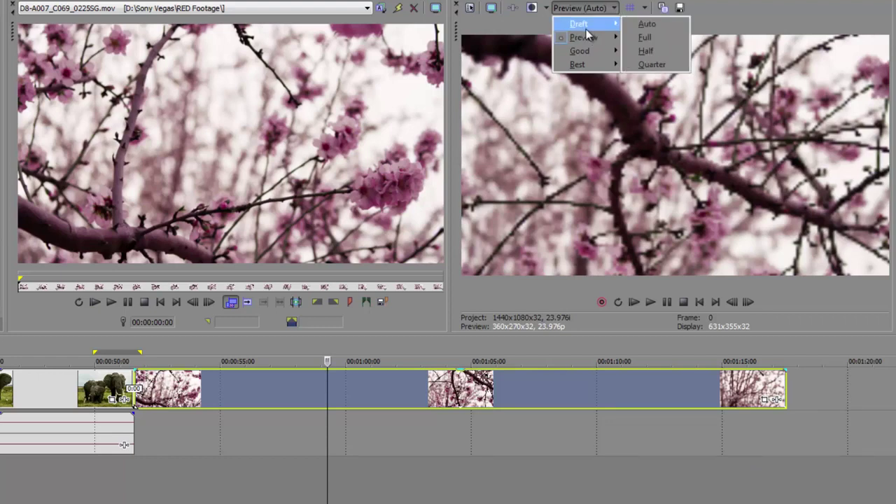
mouse_move(586, 42)
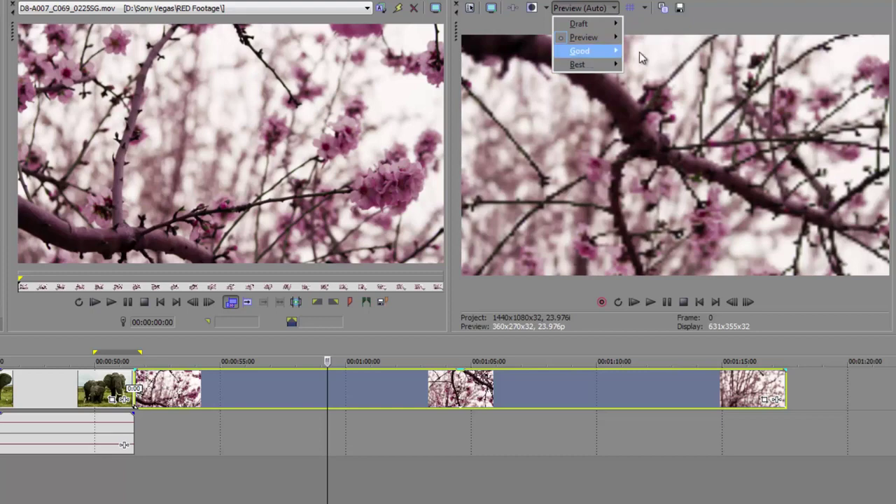
left_click(642, 56)
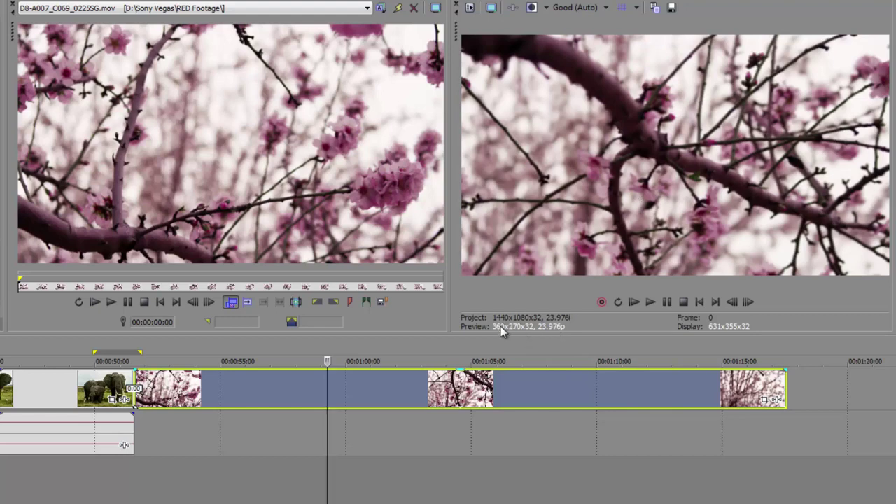
left_click(586, 7)
mouse_move(600, 36)
left_click(647, 36)
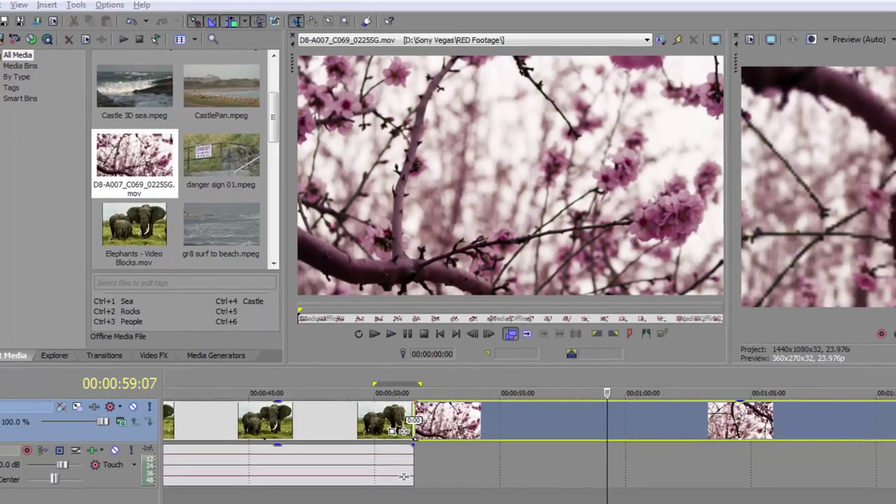
- Open D:\Sony Vegas\RED Footage and inspect the D8-A007 clip and its .sfvp0 proxy
key("super+e")
left_click(266, 348)
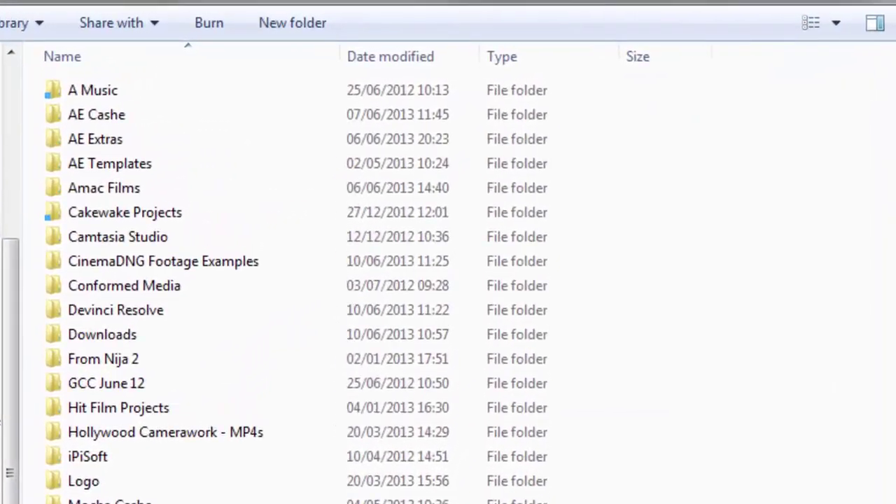
scroll(168, 380, "down", 5)
double_click(115, 143)
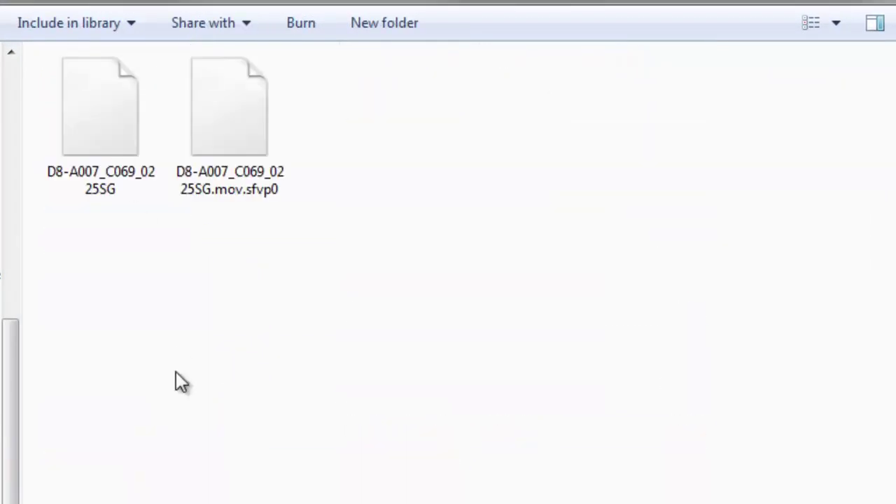
key("ctrl+a")
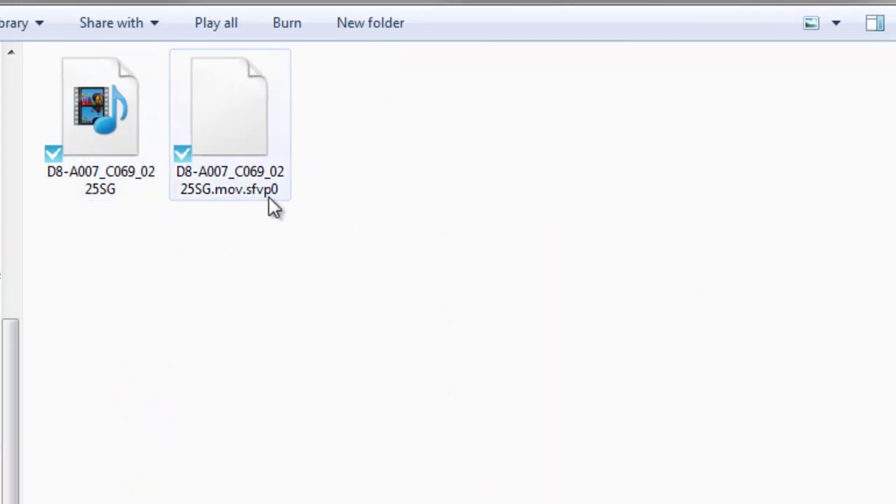
mouse_move(264, 197)
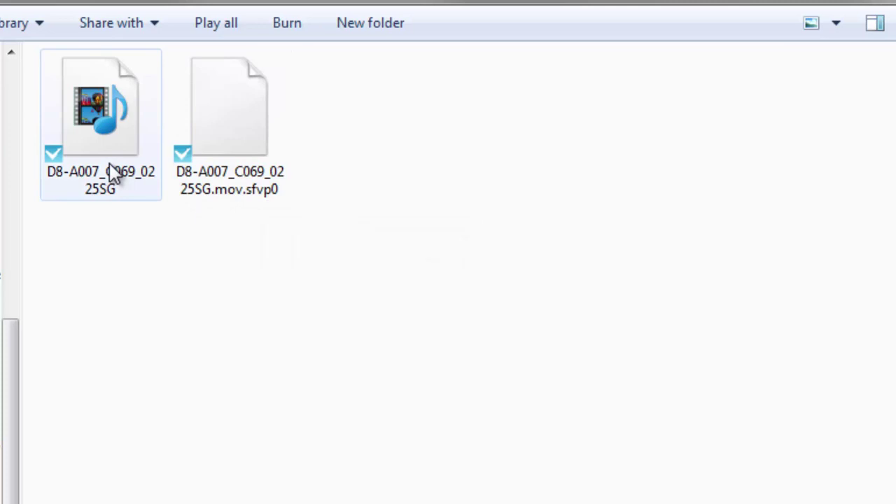
mouse_move(109, 165)
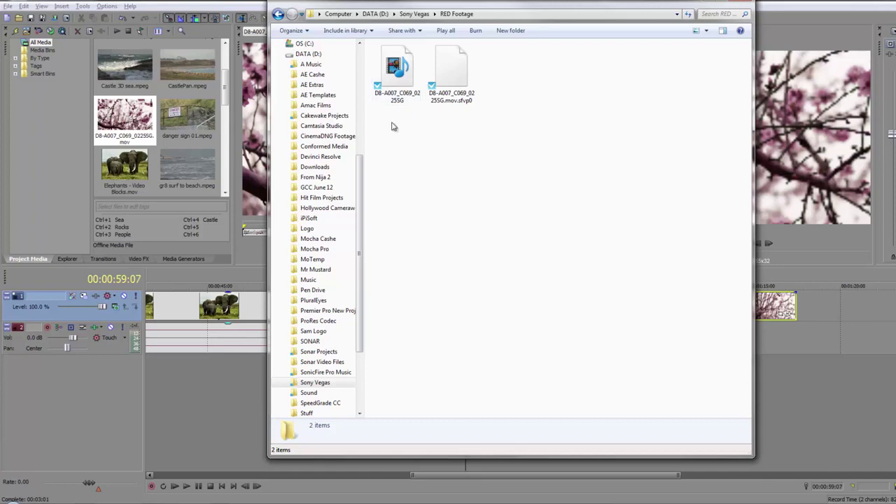
- Return to Vegas and open Project Properties from the File menu
left_click(748, 2)
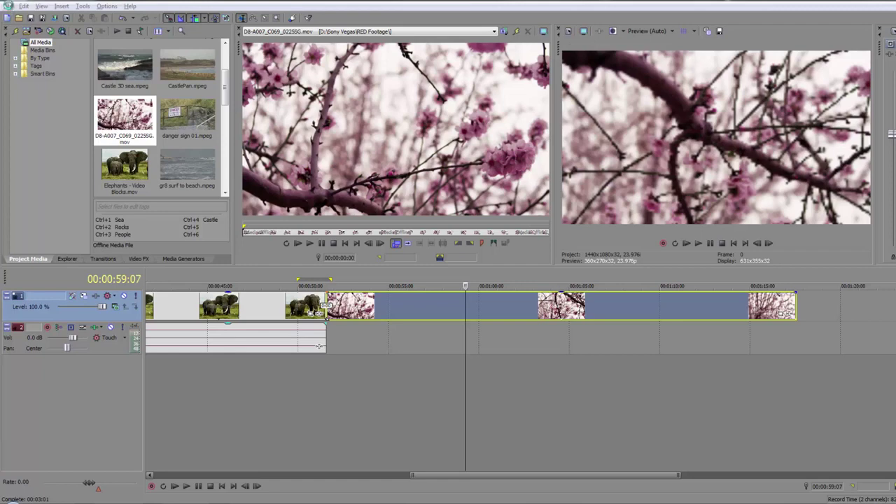
left_click(8, 7)
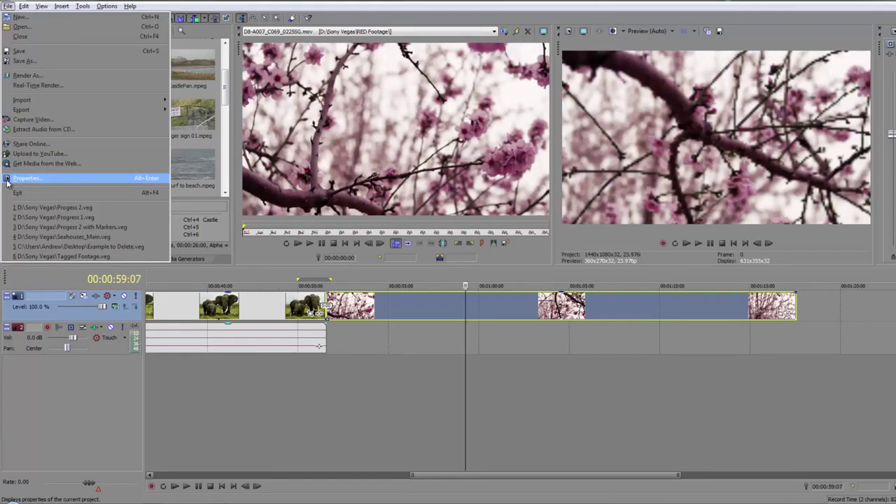
left_click(27, 179)
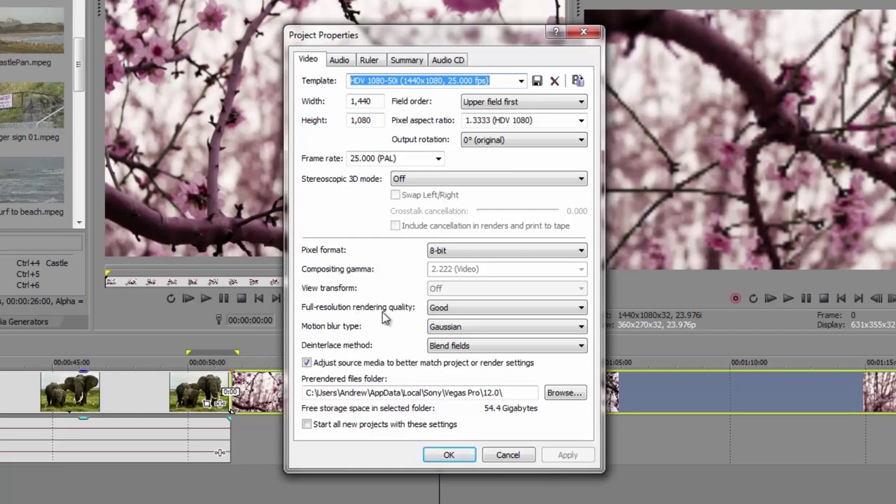
- Leave full-resolution rendering quality at Good and cancel Project Properties unchanged
left_click(482, 311)
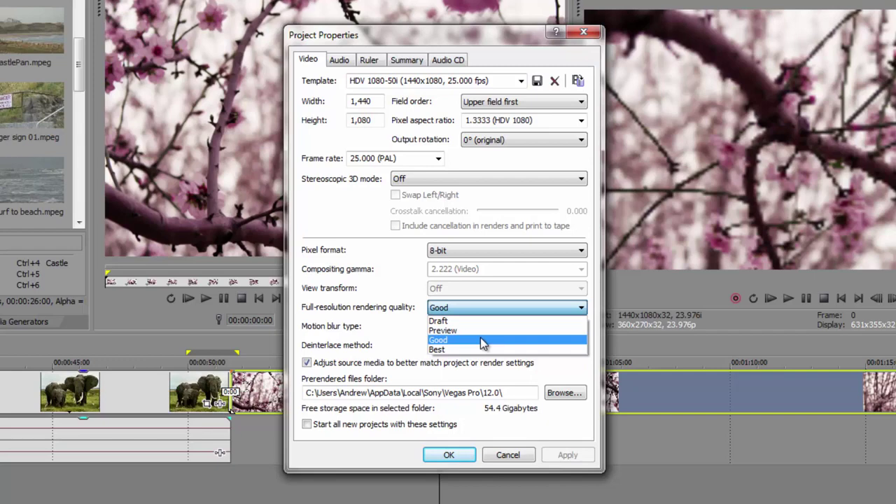
left_click(480, 339)
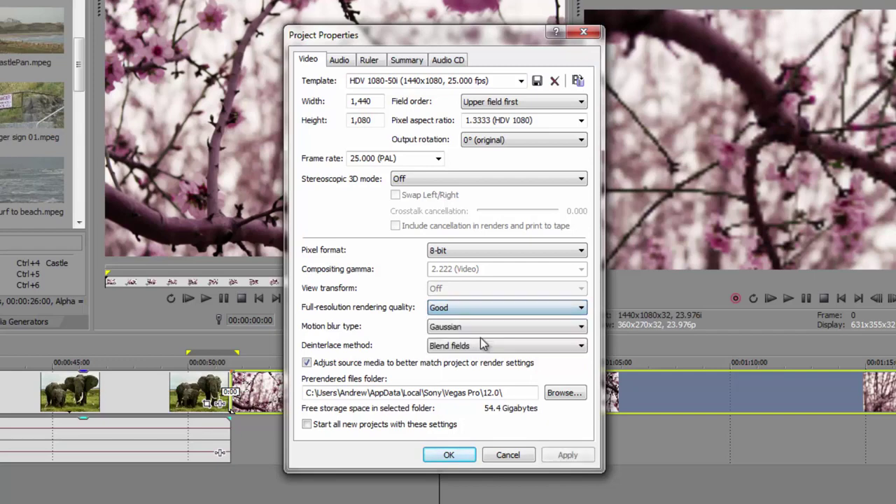
left_click(488, 311)
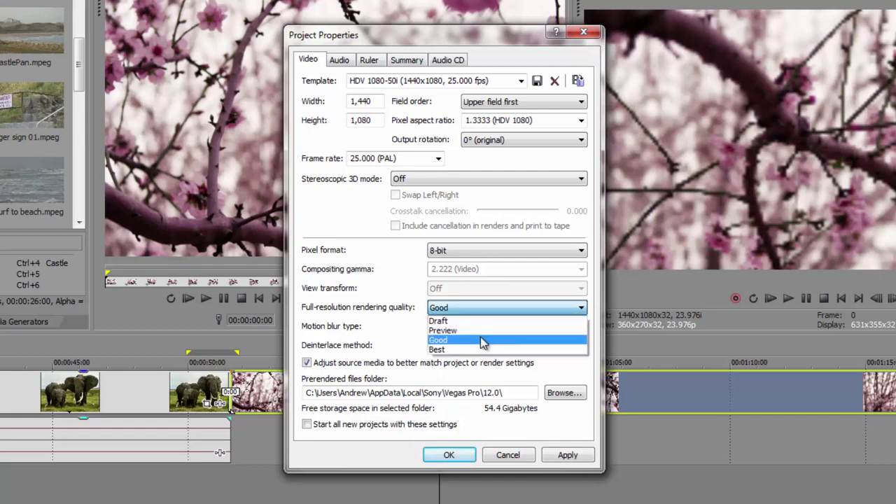
left_click(480, 337)
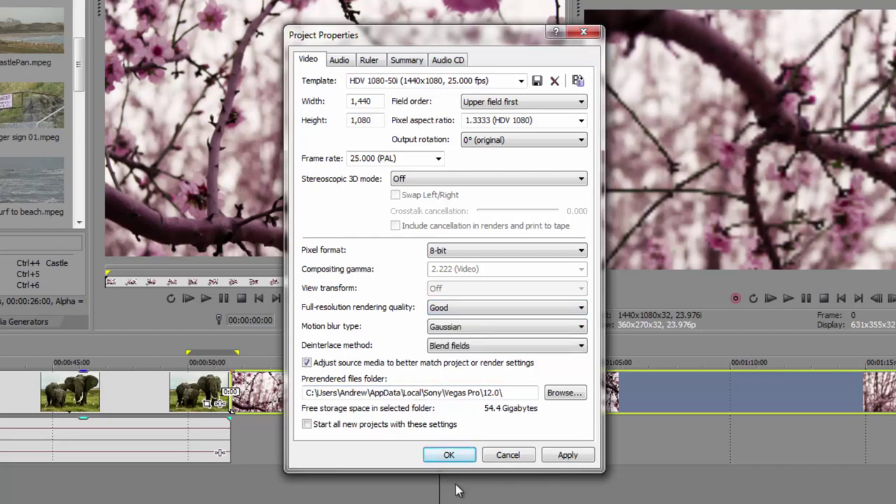
left_click(514, 458)
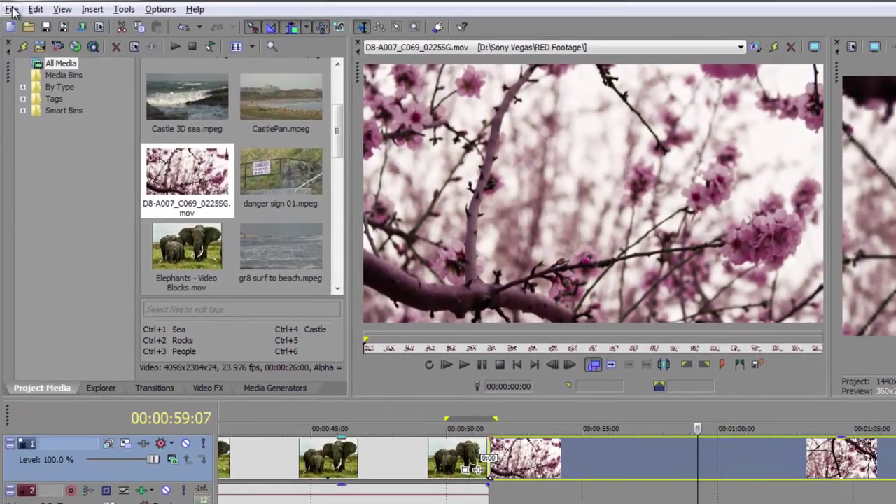
left_click(12, 10)
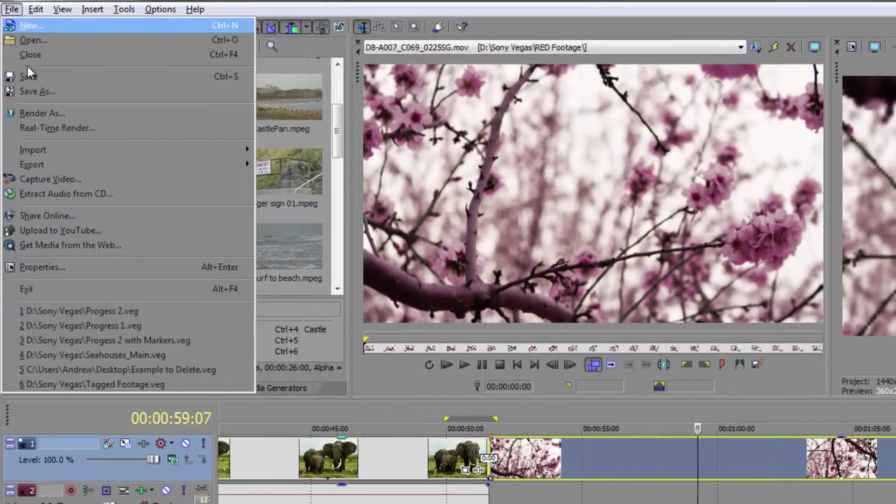
left_click(35, 114)
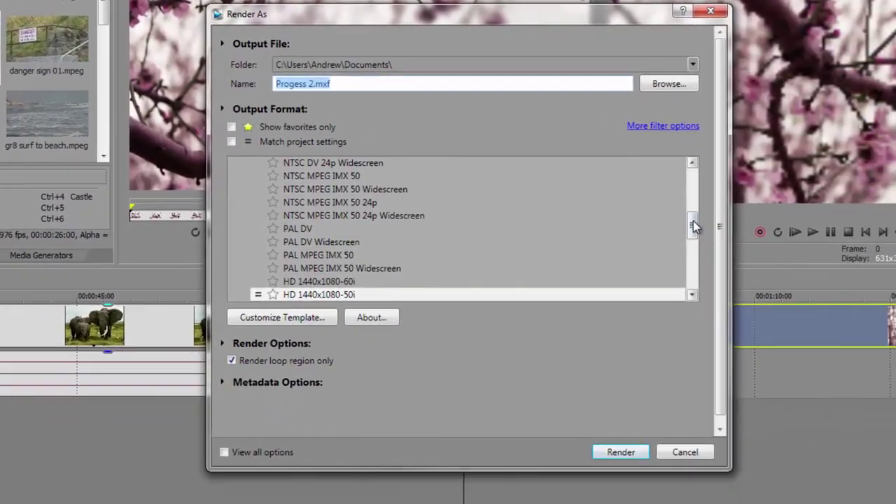
left_click_drag(693, 225, 693, 194)
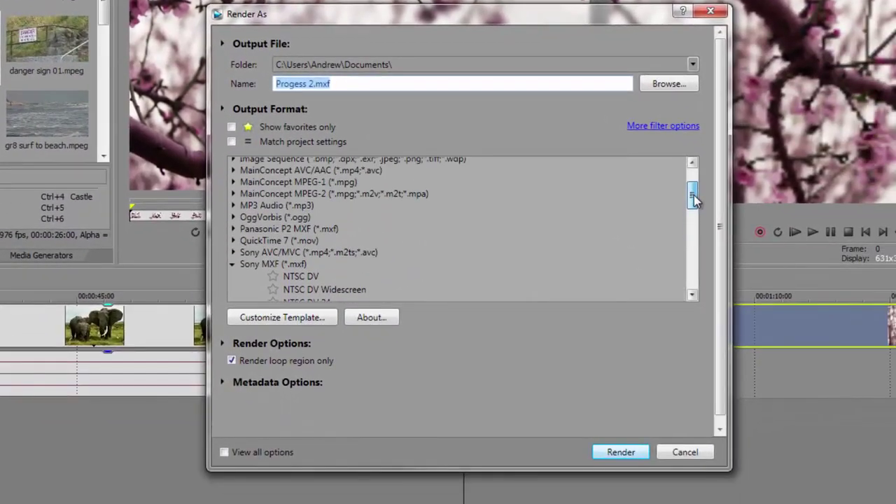
left_click(228, 264)
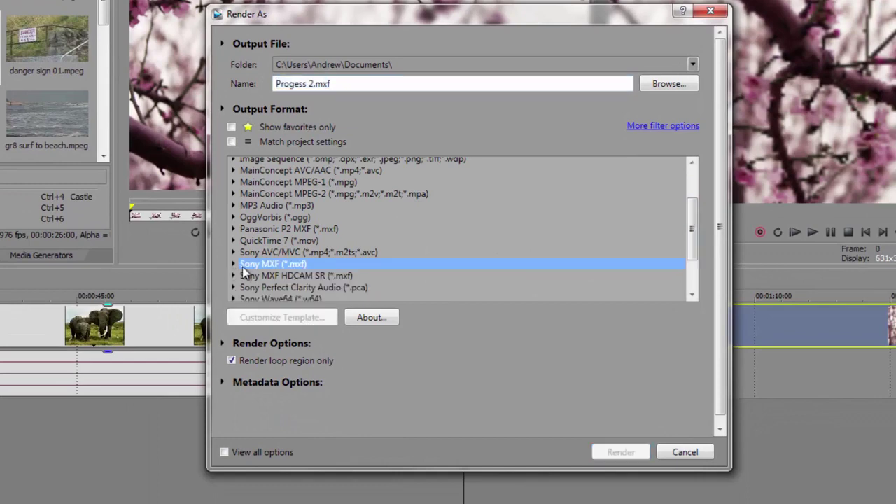
left_click(234, 171)
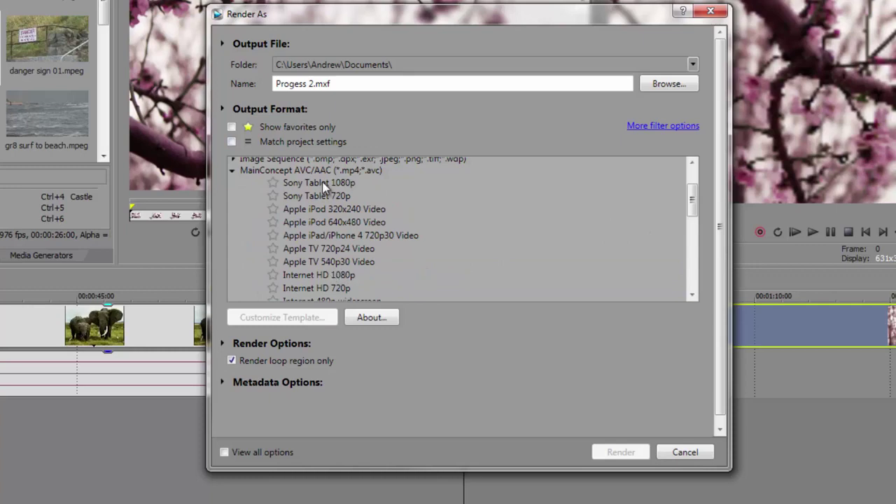
left_click(319, 275)
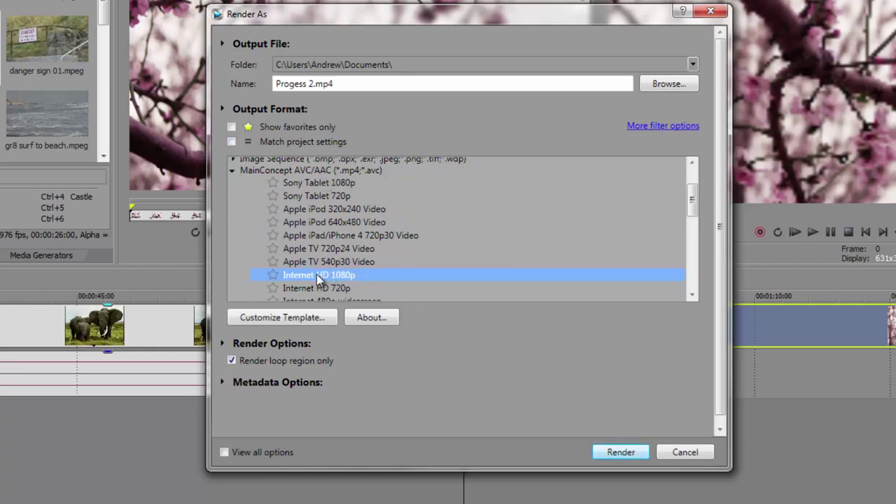
left_click(269, 317)
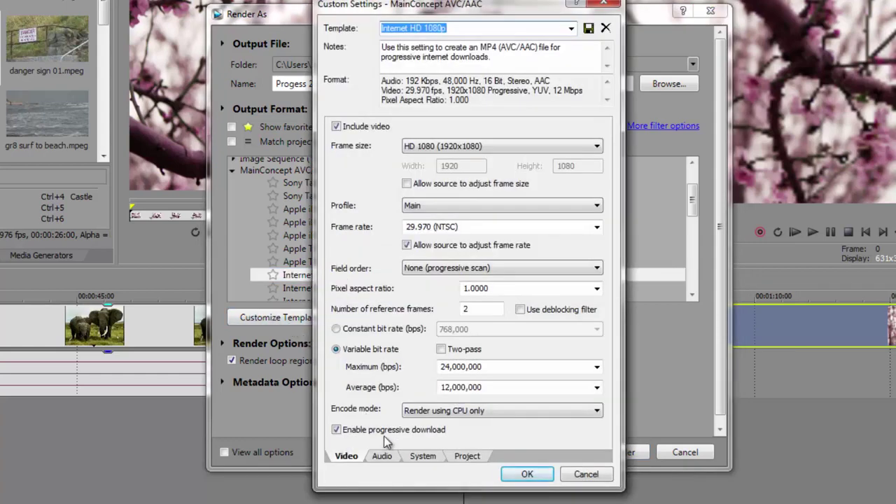
left_click(466, 459)
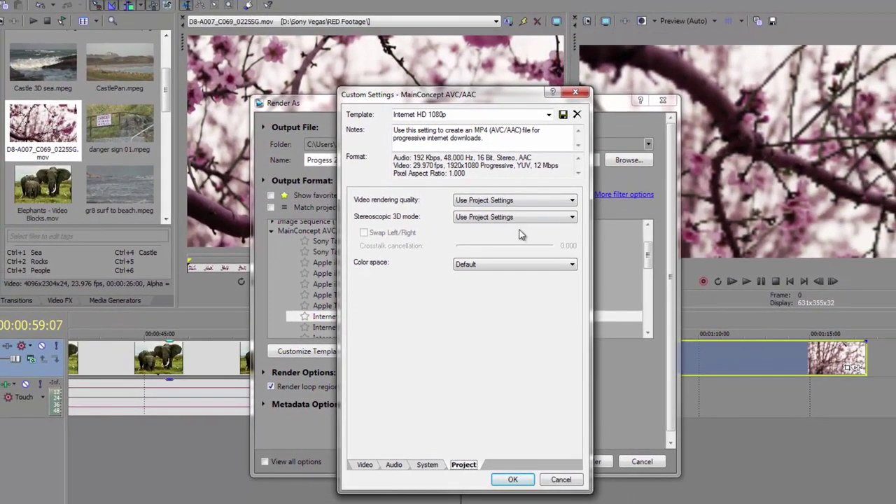
left_click(542, 201)
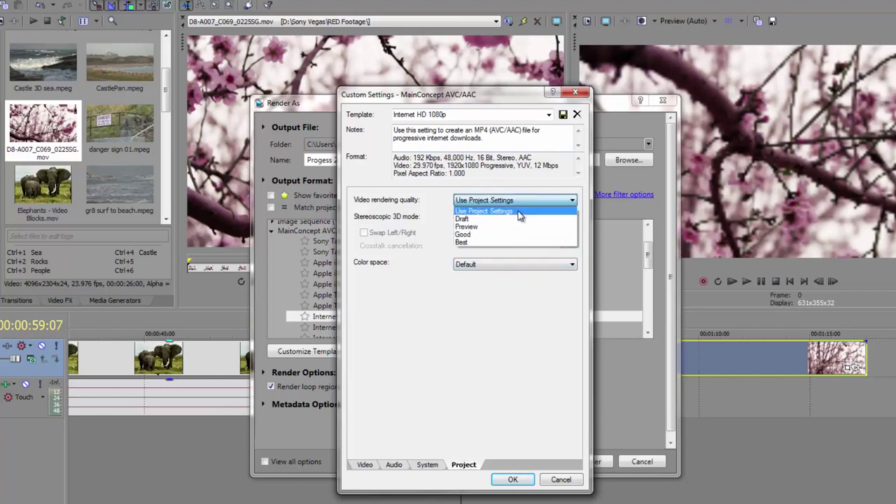
left_click(520, 212)
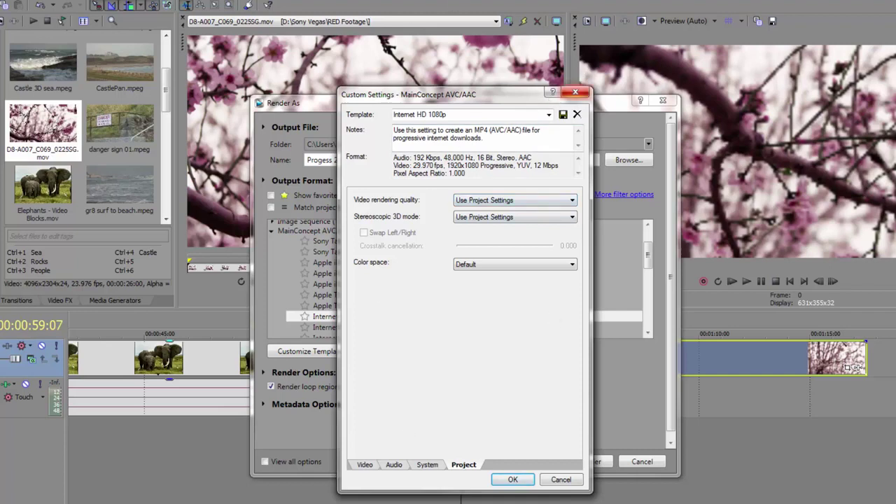
left_click(563, 481)
left_click(662, 100)
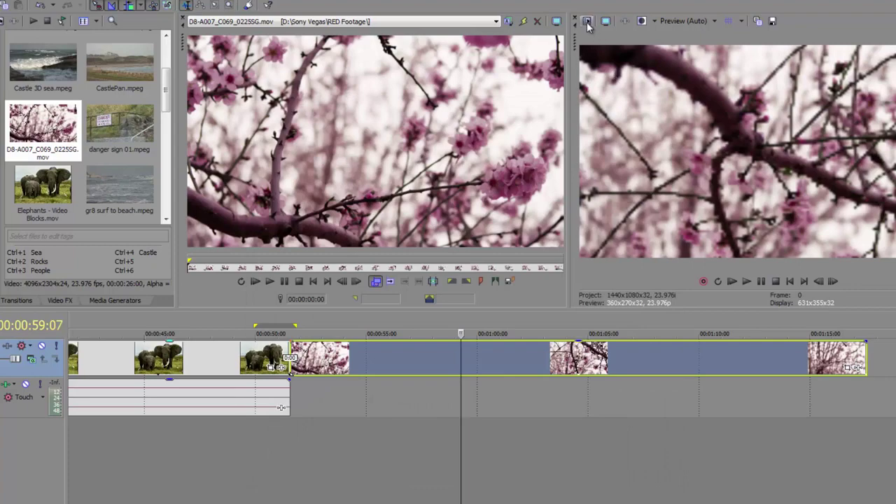
left_click(587, 22)
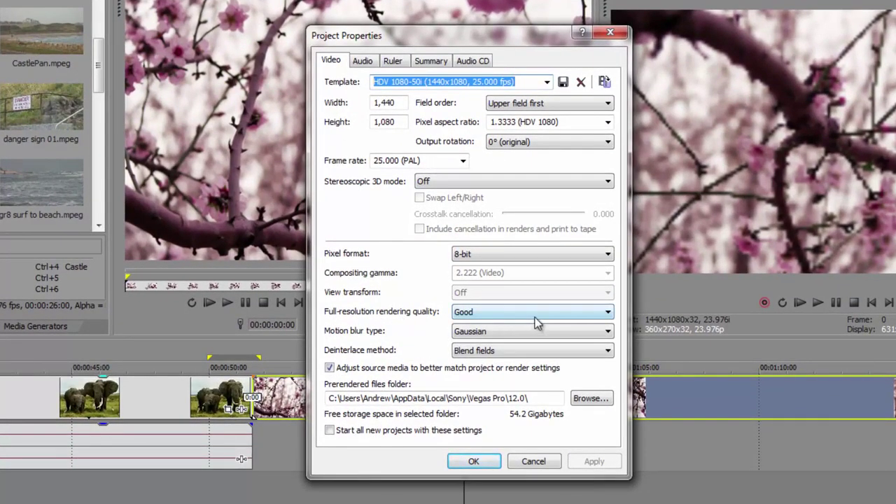
left_click(535, 316)
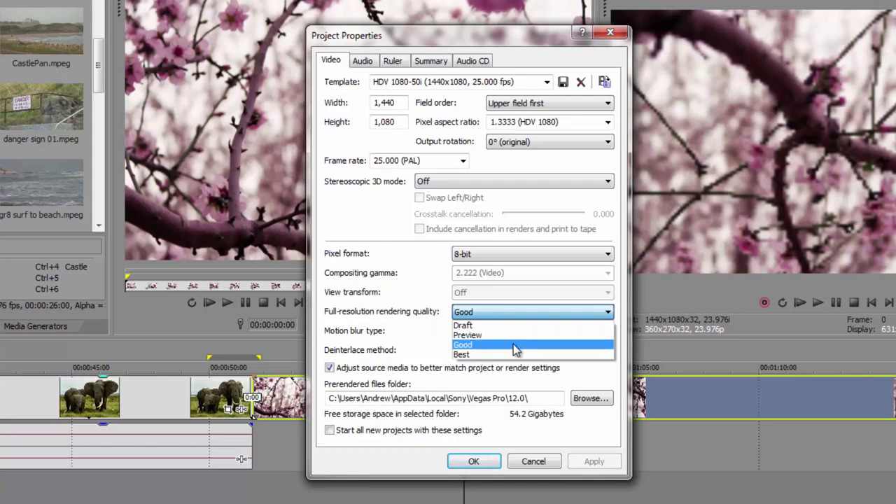
left_click(514, 347)
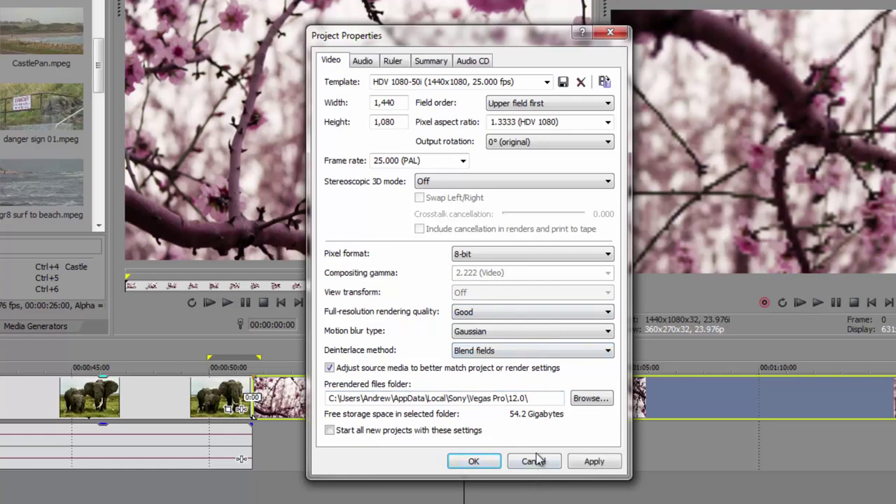
left_click(534, 461)
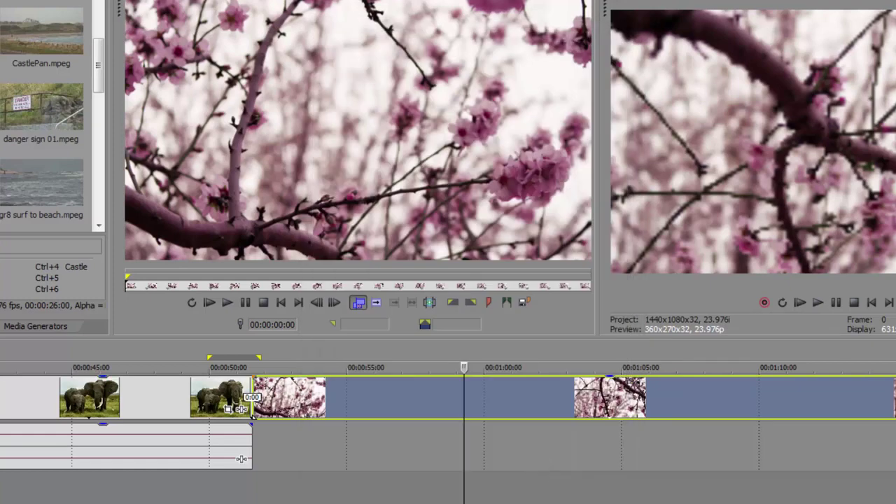
scroll(242, 409, "up", 5)
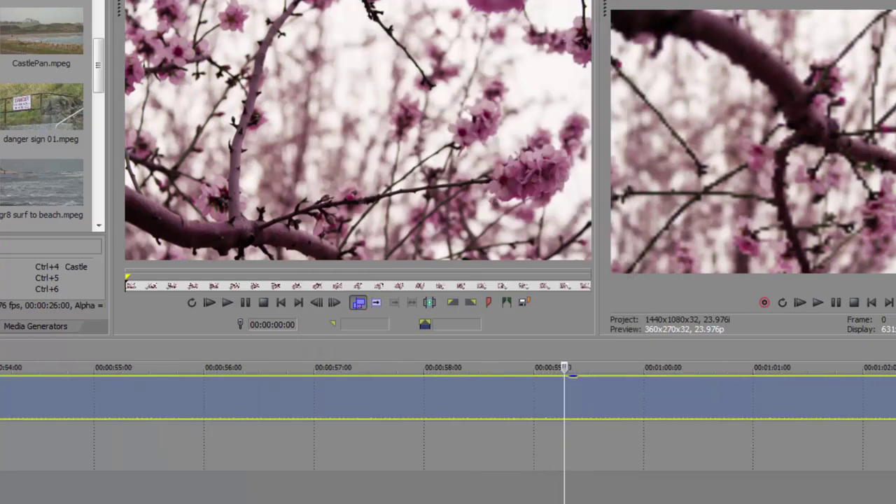
scroll(448, 417, "down", 10)
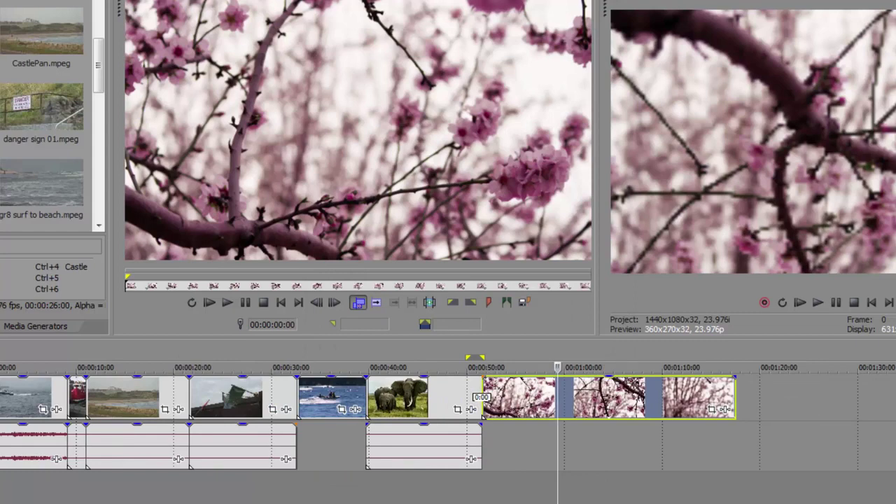